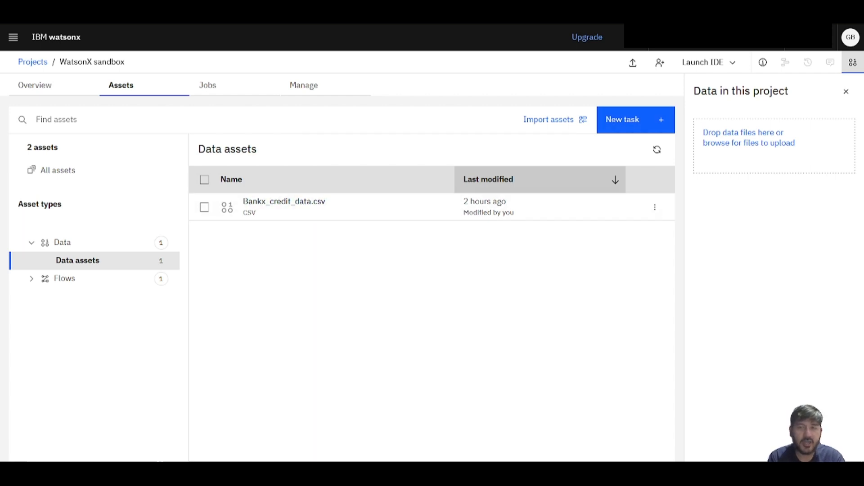
Start a new project task for building machine learning models automatically with AutoAI.
{"action": "left_click", "coordinate": [630, 119]}
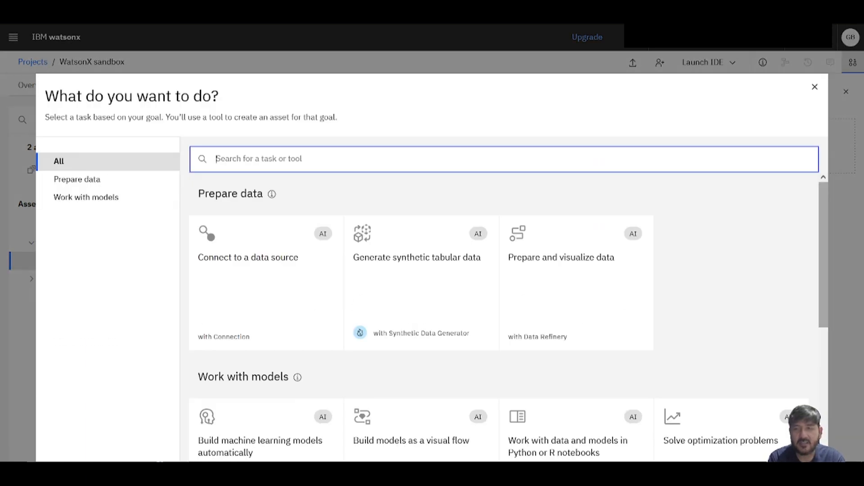
{"action": "scroll", "coordinate": [509, 315], "scroll_direction": "down", "scroll_amount": 4}
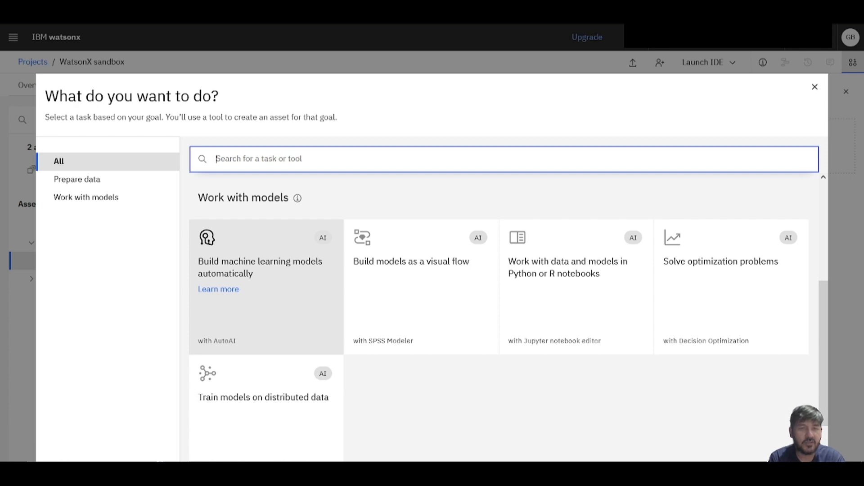
{"action": "left_click", "coordinate": [266, 288]}
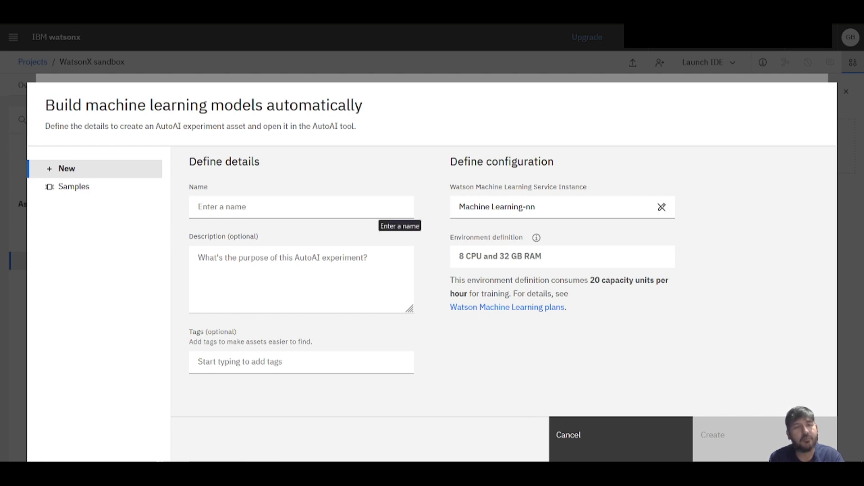
Name the AutoAI experiment "Credit Risk" and create it.
{"action": "left_click", "coordinate": [370, 208]}
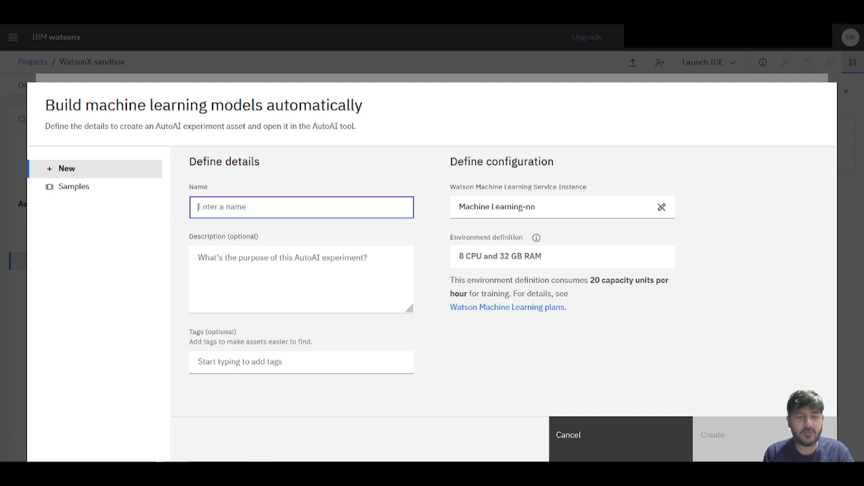
{"action": "type", "text": "Cred"}
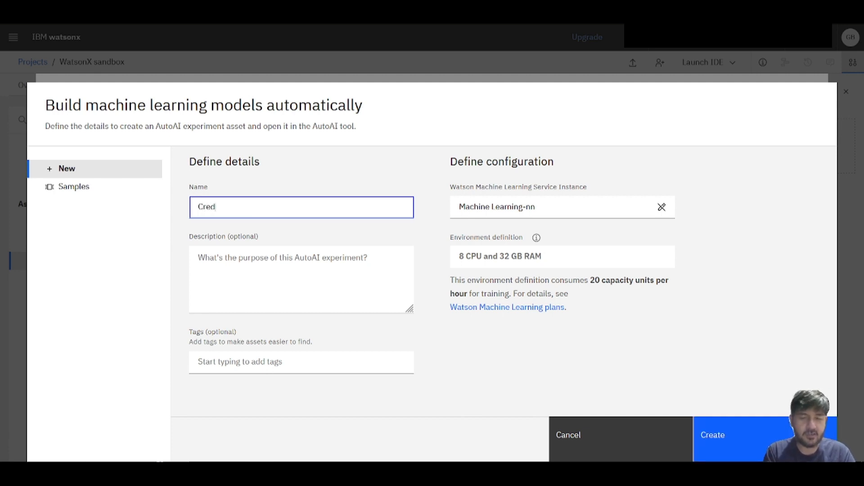
{"action": "type", "text": "it"}
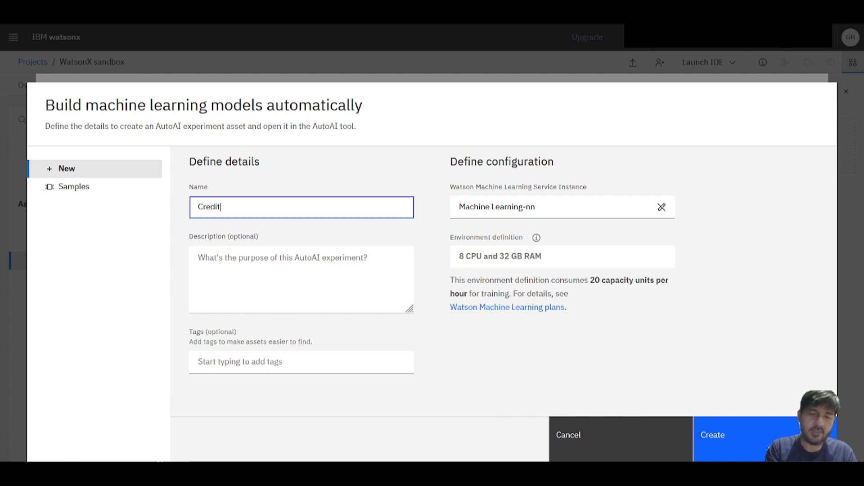
{"action": "type", "text": " Ris"}
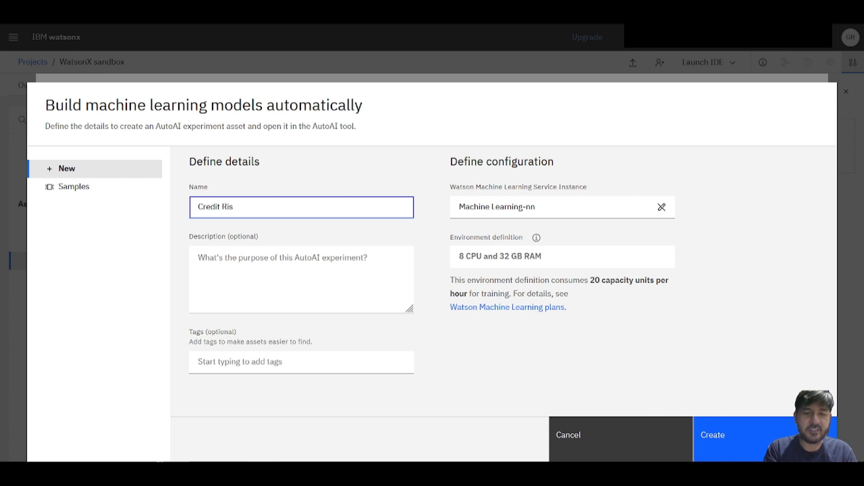
{"action": "type", "text": "k"}
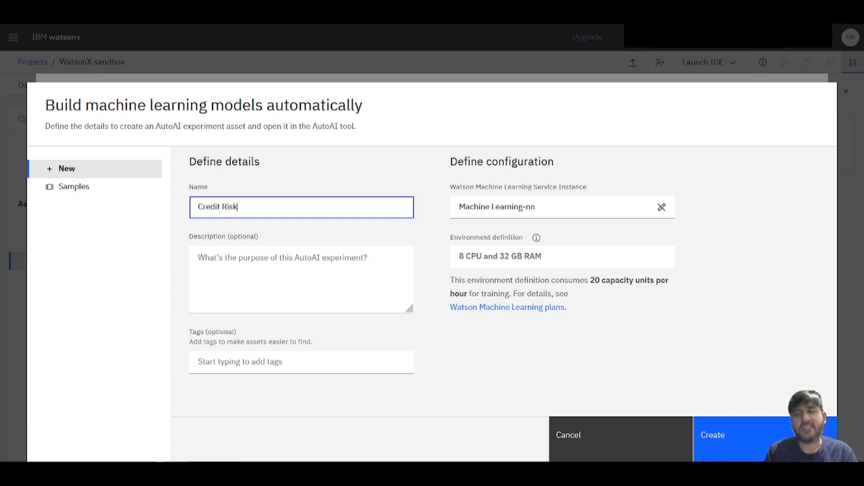
{"action": "left_click", "coordinate": [764, 439]}
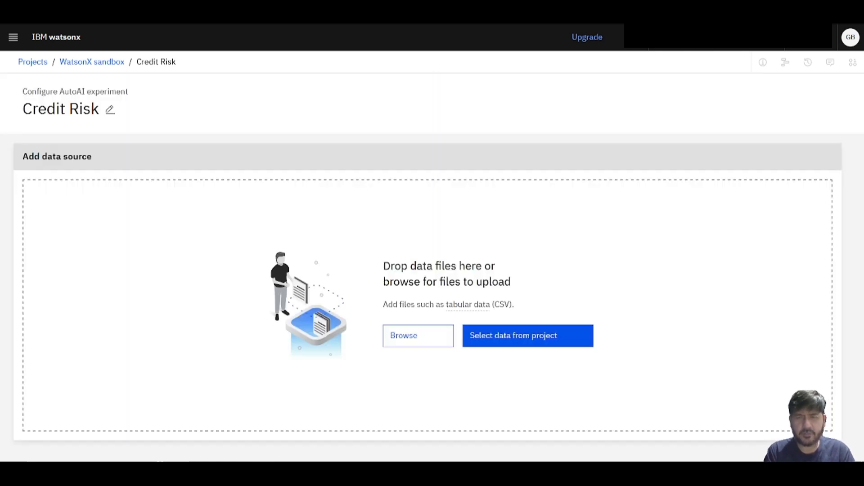
Add the project's data asset Bankx_credit_data.csv as the experiment's data source.
{"action": "left_click", "coordinate": [528, 336]}
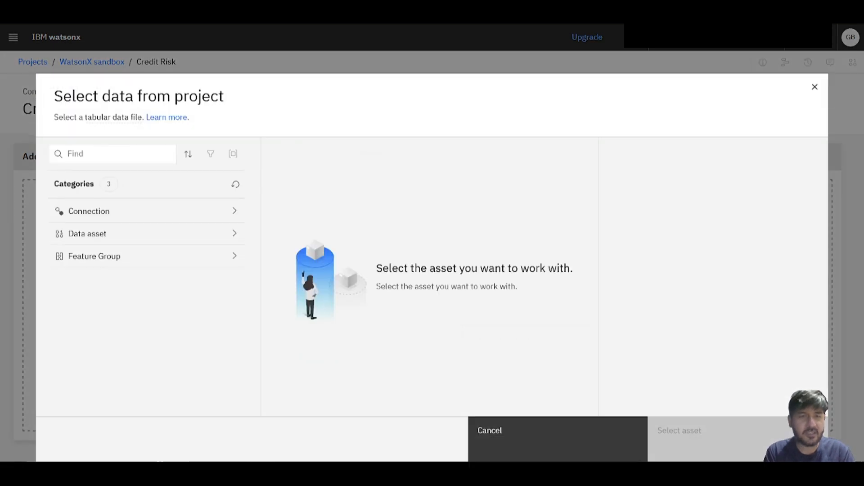
{"action": "left_click", "coordinate": [146, 233]}
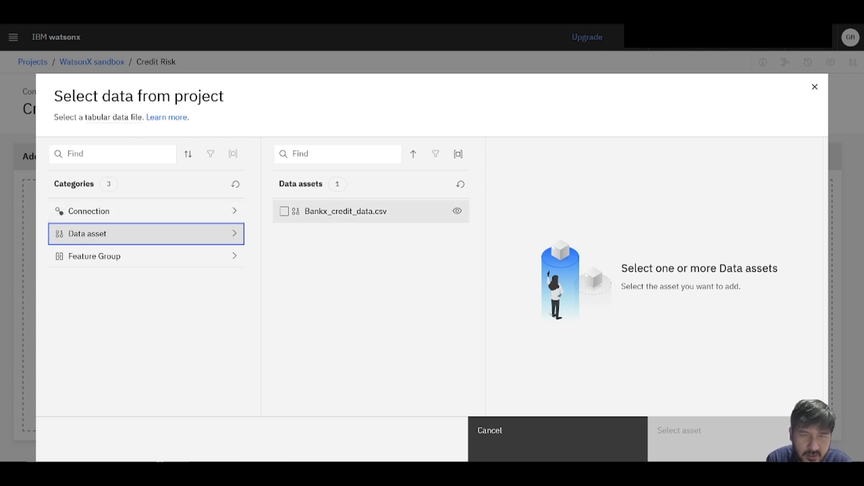
{"action": "left_click", "coordinate": [284, 211]}
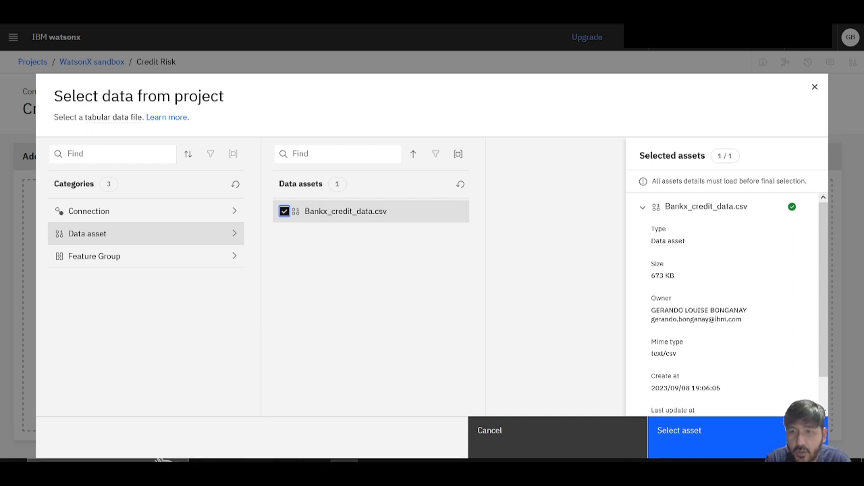
{"action": "left_click", "coordinate": [680, 431]}
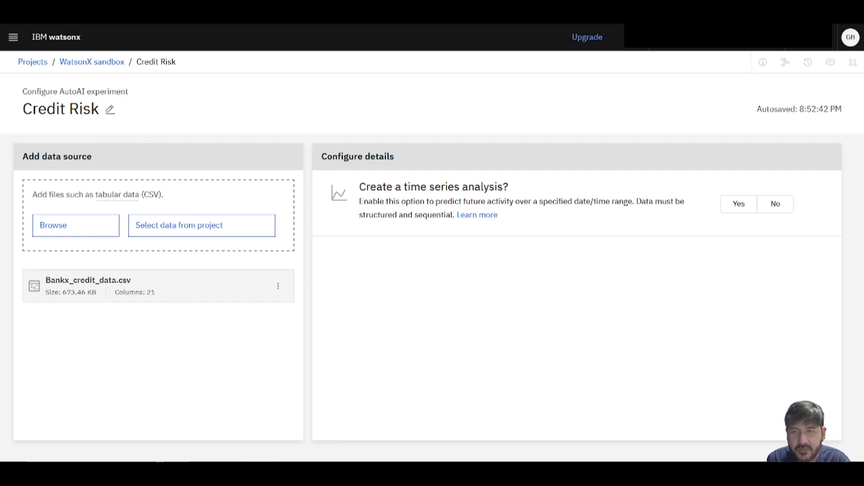
Decline the time series analysis and choose Risk as the prediction column.
{"action": "left_click", "coordinate": [775, 204]}
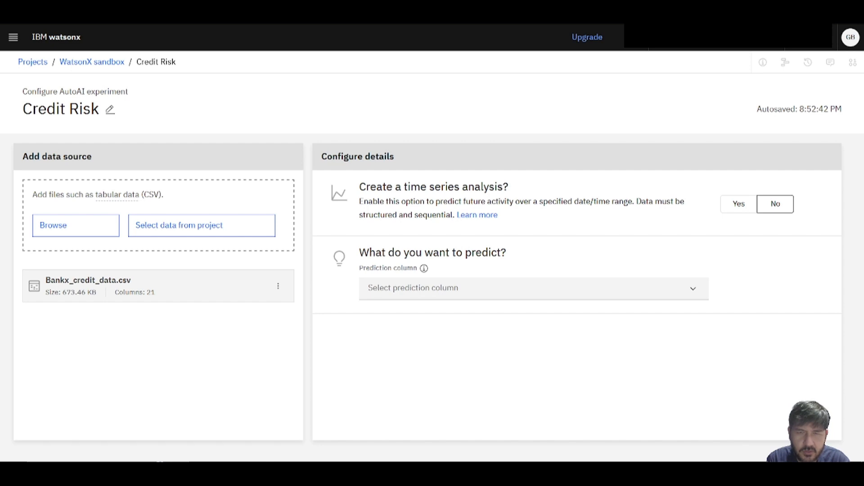
{"action": "left_click", "coordinate": [693, 288]}
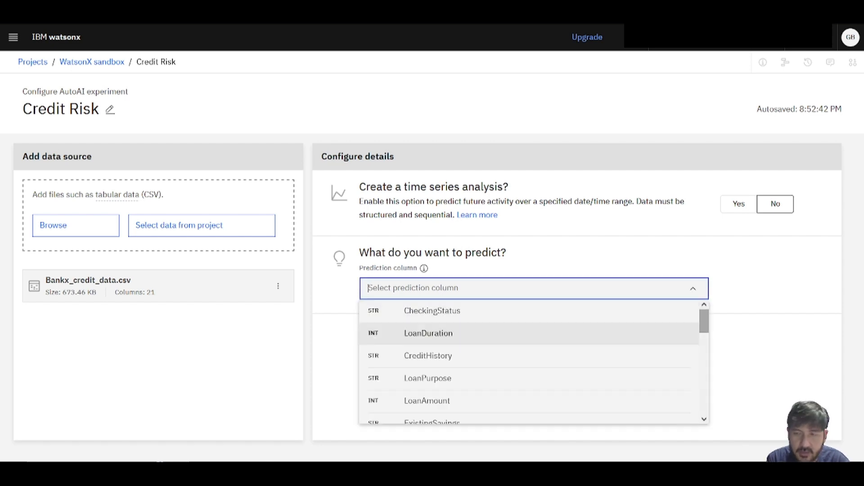
{"action": "scroll", "coordinate": [531, 360], "scroll_direction": "down", "scroll_amount": 10}
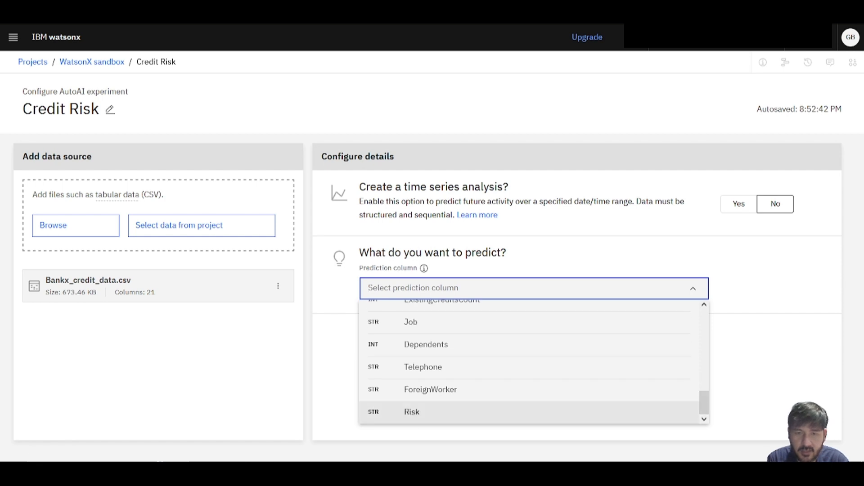
{"action": "left_click", "coordinate": [411, 412]}
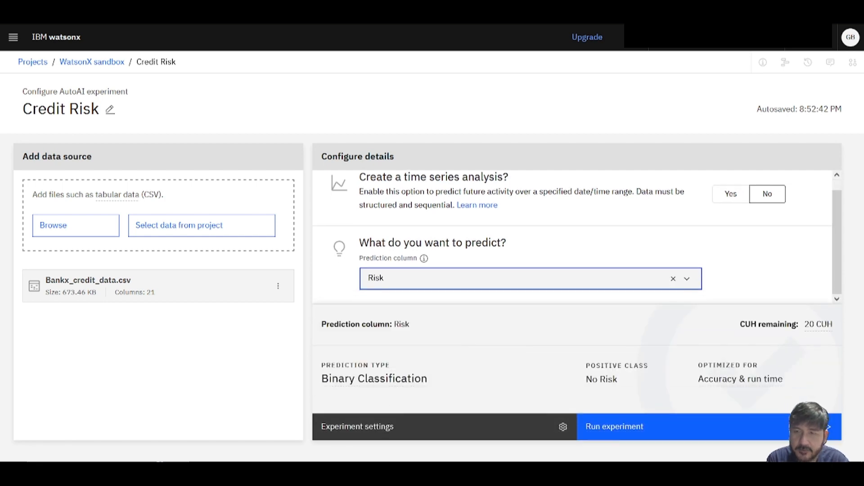
Open the experiment settings and review the data source settings, including the column list, and the runtime settings.
{"action": "mouse_move", "coordinate": [374, 379]}
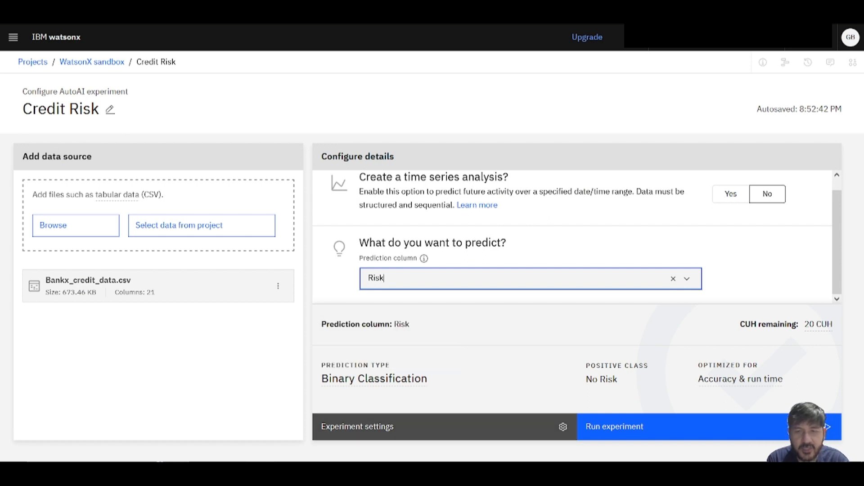
{"action": "left_click", "coordinate": [405, 426]}
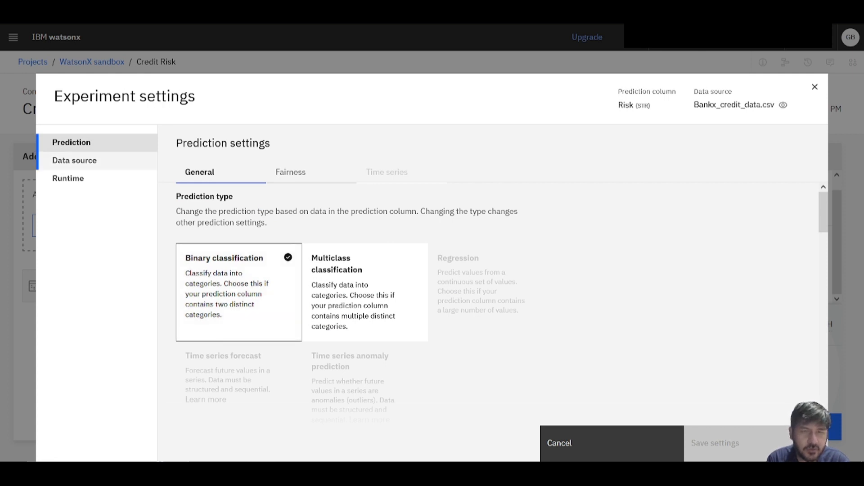
{"action": "left_click", "coordinate": [74, 161]}
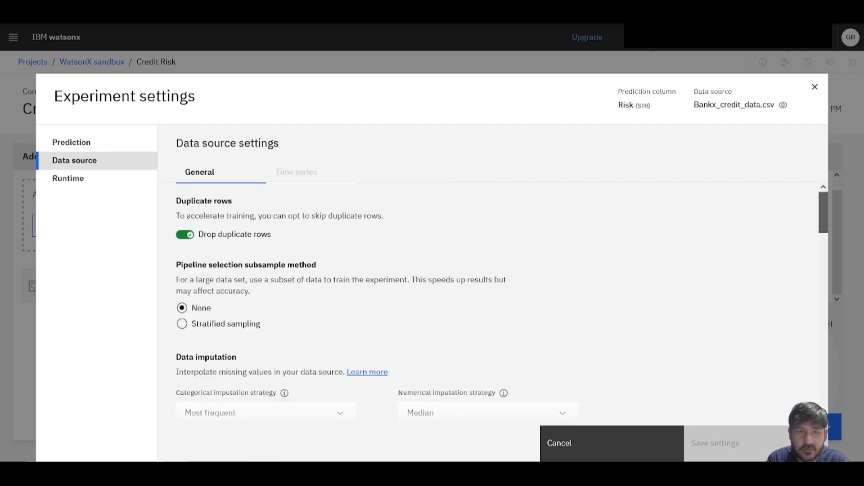
{"action": "scroll", "coordinate": [490, 292], "scroll_direction": "down", "scroll_amount": 8}
{"action": "scroll", "coordinate": [491, 292], "scroll_direction": "down", "scroll_amount": 9}
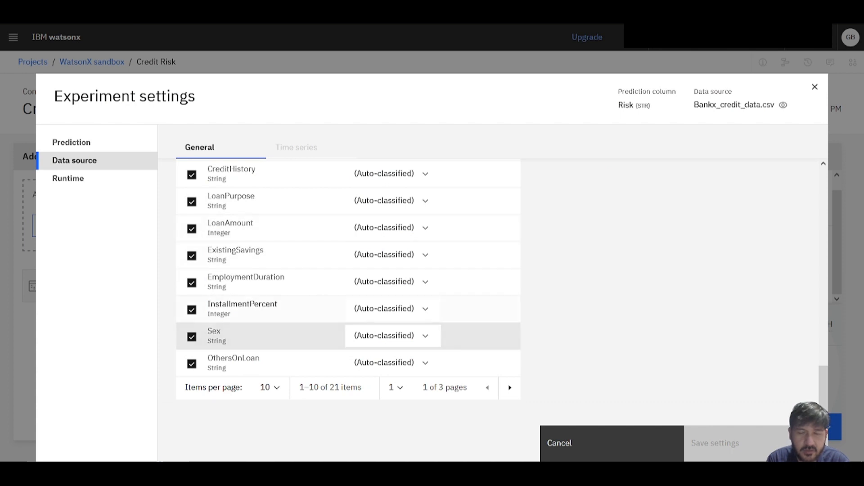
{"action": "left_click", "coordinate": [68, 178]}
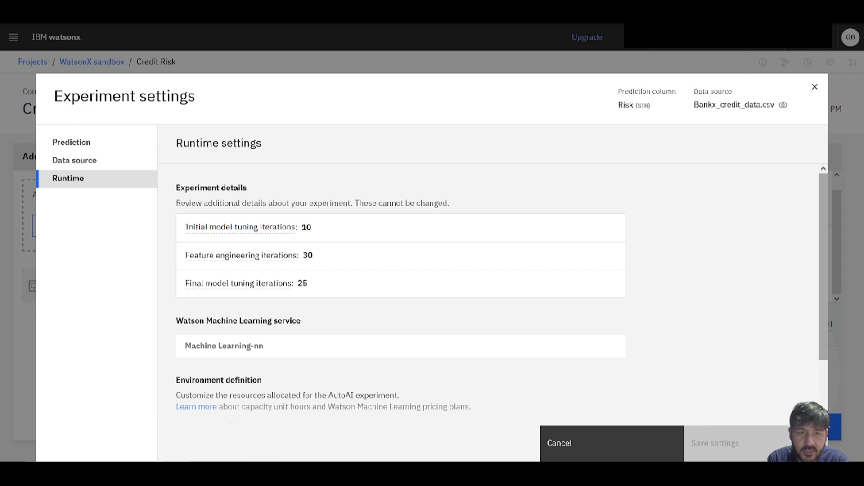
{"action": "scroll", "coordinate": [502, 292], "scroll_direction": "down", "scroll_amount": 3}
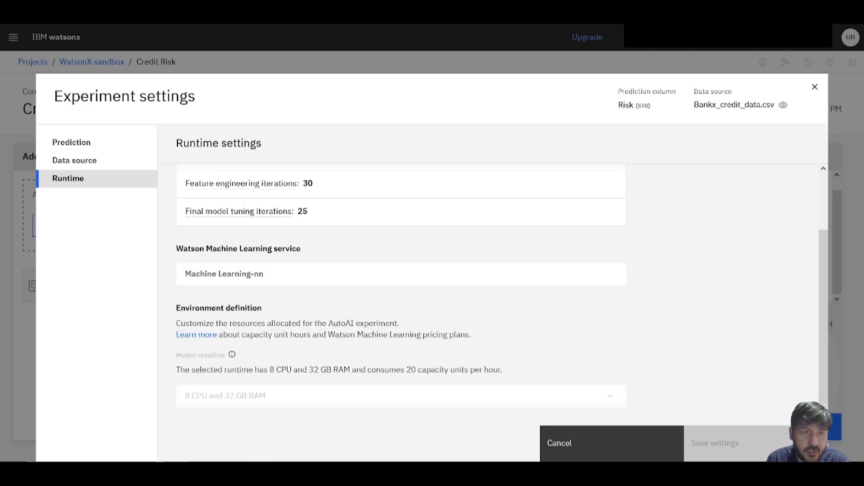
Change the optimized metric in the general prediction settings to F₁.
{"action": "left_click", "coordinate": [72, 142]}
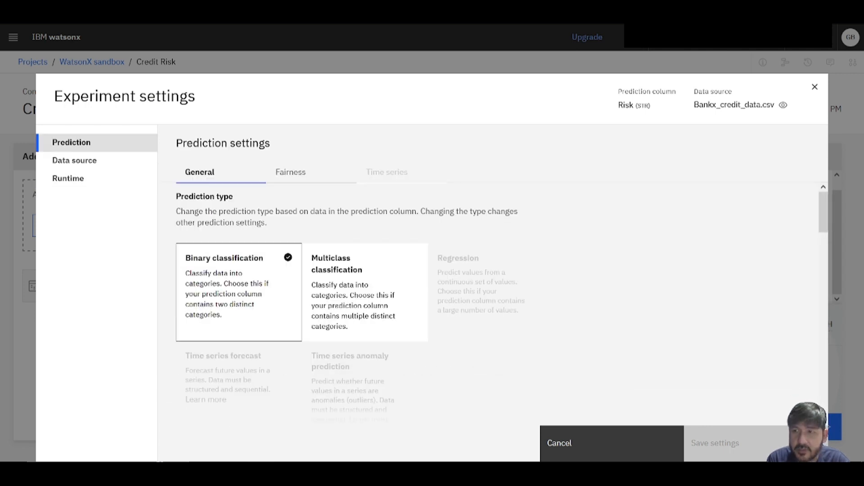
{"action": "scroll", "coordinate": [503, 288], "scroll_direction": "down", "scroll_amount": 7}
{"action": "left_click_drag", "start_coordinate": [823, 266], "coordinate": [823, 269]}
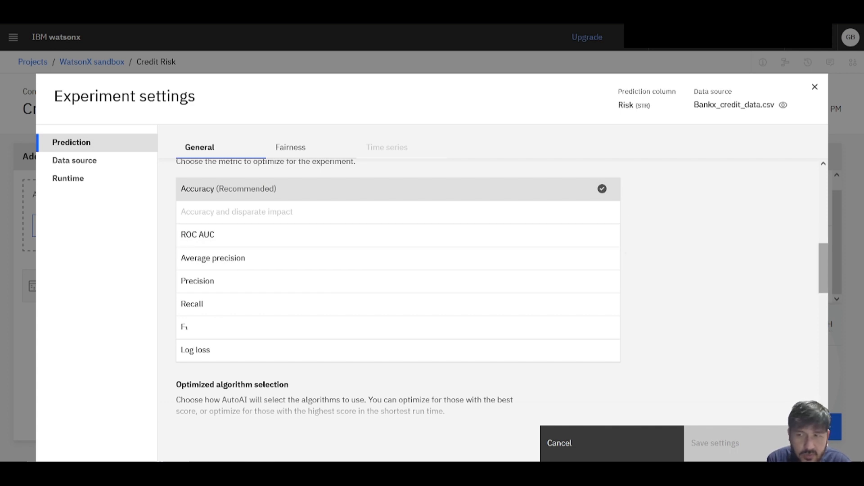
{"action": "scroll", "coordinate": [824, 267], "scroll_direction": "up", "scroll_amount": 1}
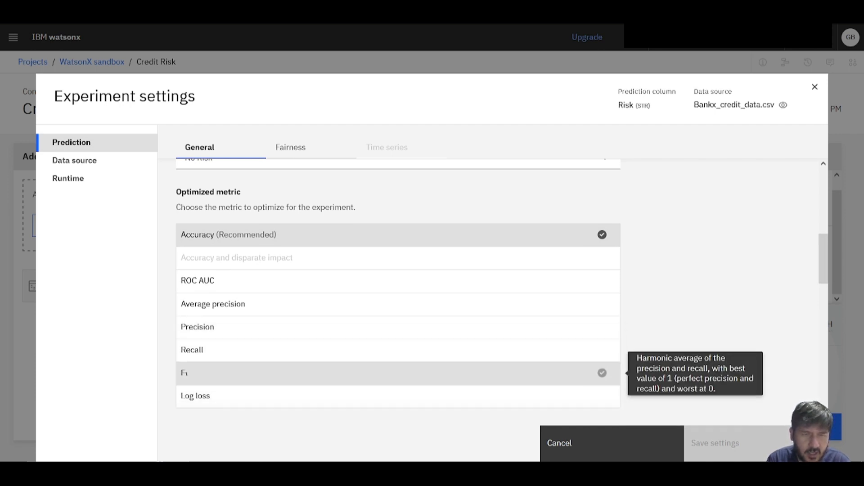
{"action": "left_click", "coordinate": [316, 373]}
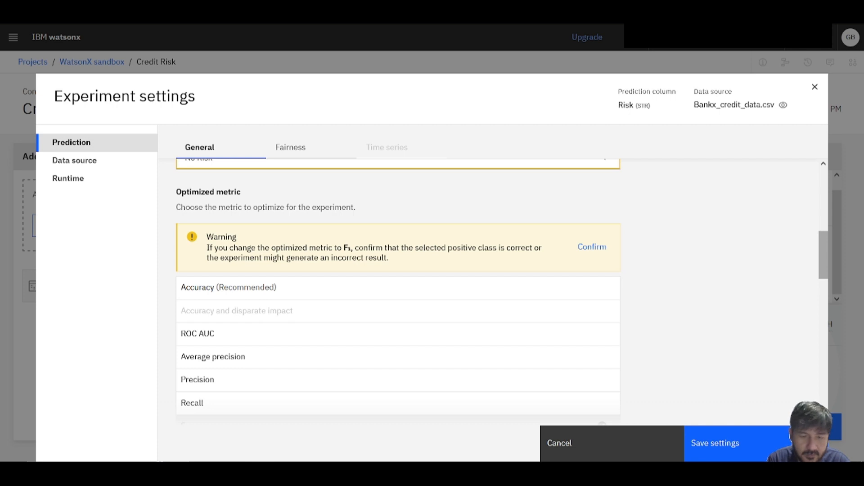
Review the optimized algorithm selection options and the list of algorithms to include in the prediction settings.
{"action": "scroll", "coordinate": [398, 289], "scroll_direction": "down", "scroll_amount": 10}
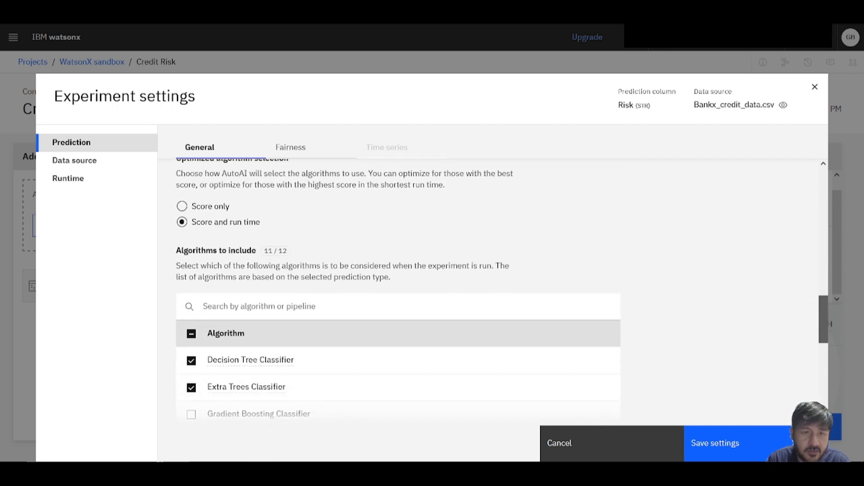
{"action": "scroll", "coordinate": [398, 289], "scroll_direction": "down", "scroll_amount": 5}
{"action": "scroll", "coordinate": [398, 288], "scroll_direction": "up", "scroll_amount": 3}
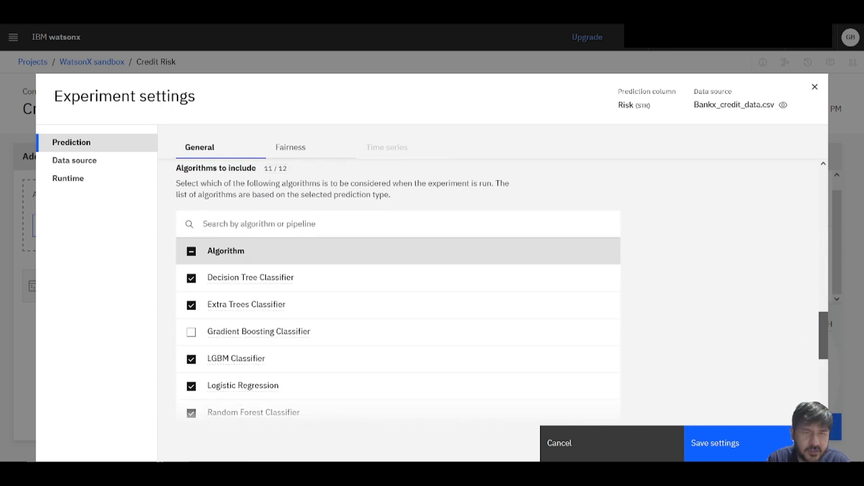
{"action": "scroll", "coordinate": [398, 288], "scroll_direction": "down", "scroll_amount": 1}
{"action": "scroll", "coordinate": [398, 288], "scroll_direction": "up", "scroll_amount": 2}
{"action": "scroll", "coordinate": [398, 288], "scroll_direction": "down", "scroll_amount": 6}
{"action": "scroll", "coordinate": [398, 288], "scroll_direction": "down", "scroll_amount": 1}
{"action": "scroll", "coordinate": [398, 288], "scroll_direction": "up", "scroll_amount": 3}
{"action": "scroll", "coordinate": [398, 288], "scroll_direction": "down", "scroll_amount": 3}
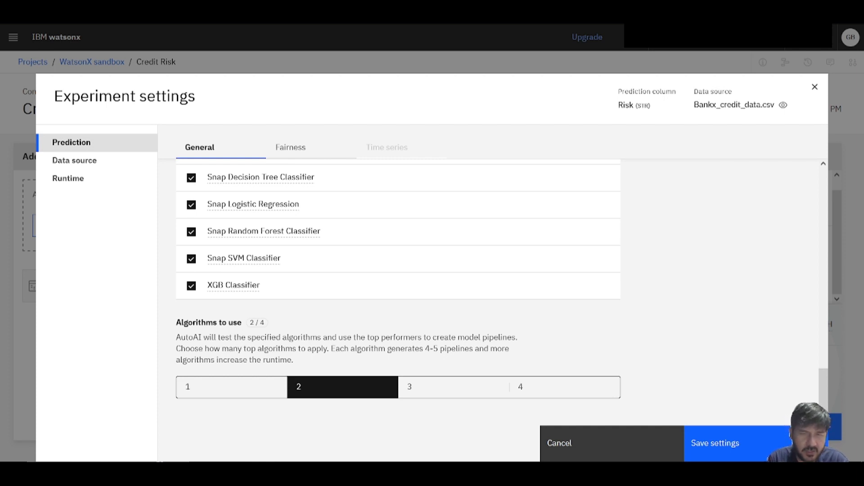
Try 4 as the number of algorithms to use, return it to 2, and save the experiment settings.
{"action": "left_click", "coordinate": [565, 387]}
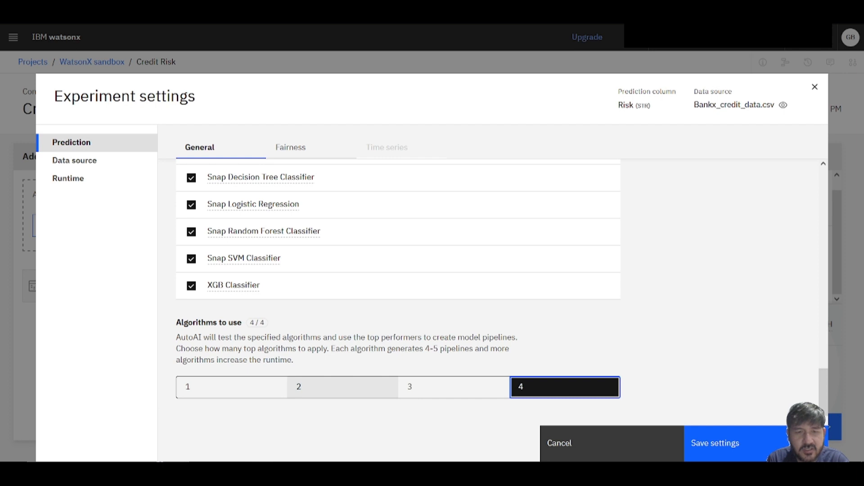
{"action": "left_click", "coordinate": [342, 387]}
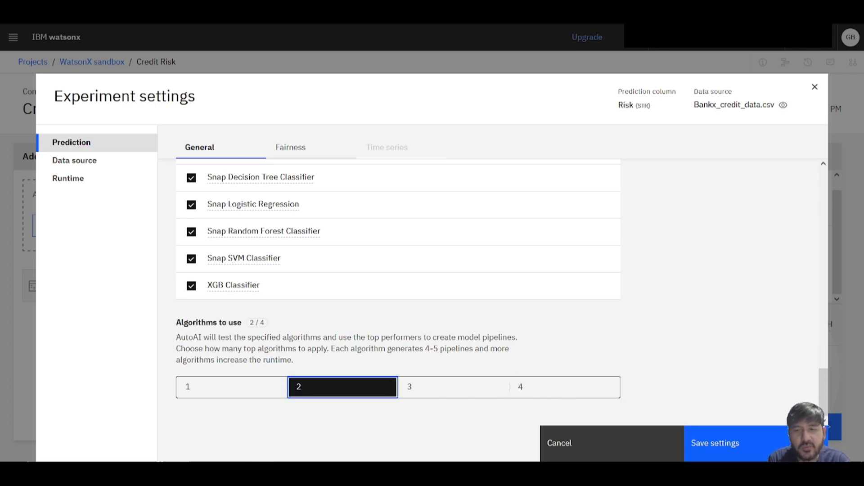
{"action": "left_click", "coordinate": [720, 444]}
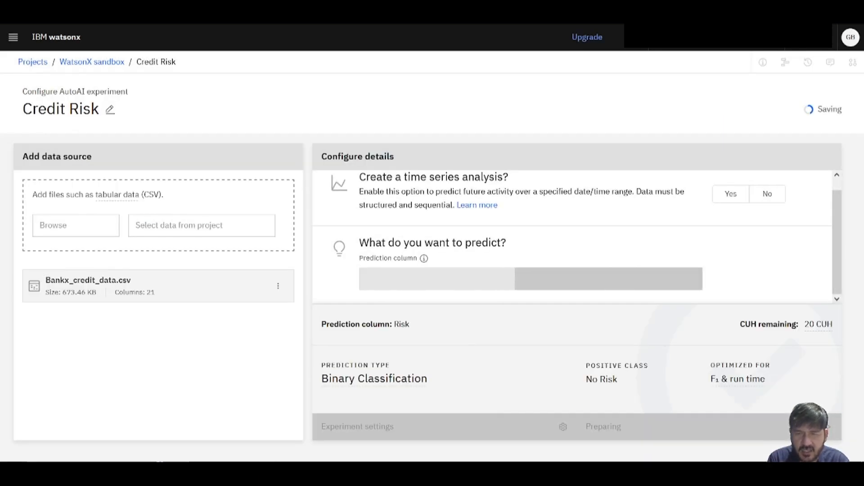
Run the Credit Risk experiment and look over its summary page.
{"action": "left_click", "coordinate": [710, 427]}
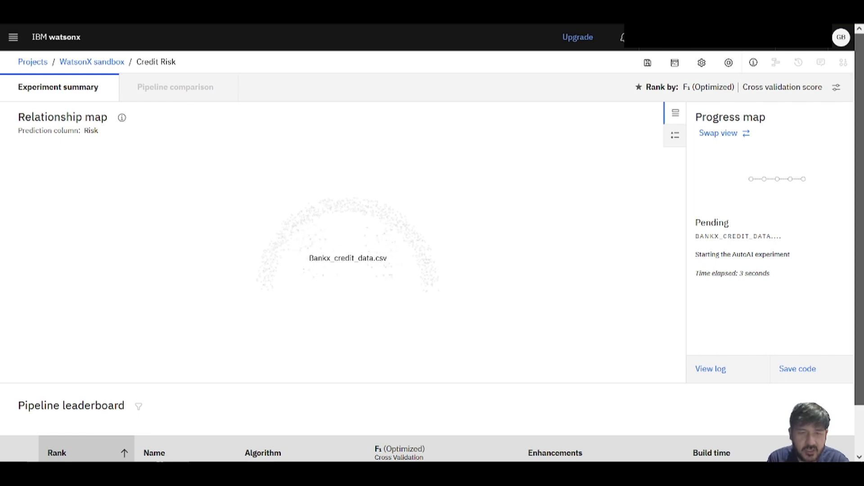
{"action": "scroll", "coordinate": [428, 243], "scroll_direction": "down", "scroll_amount": 1}
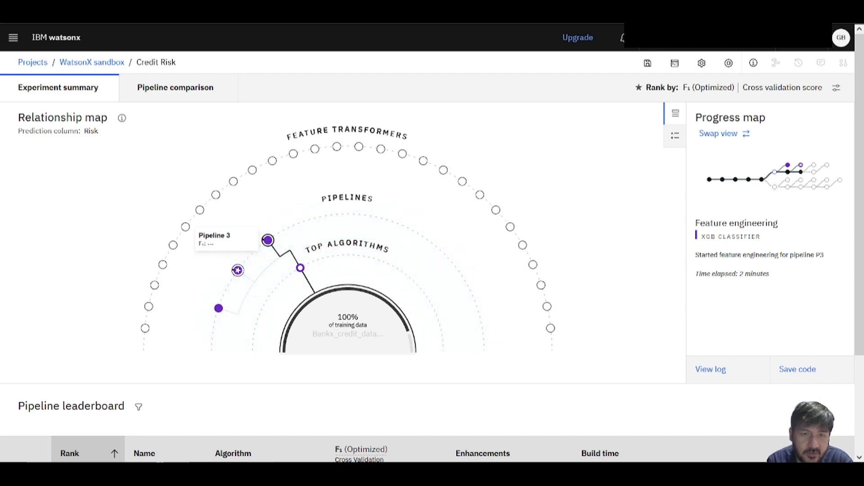
Check the pipeline leaderboard and relationship map while the Credit Risk experiment is running.
{"action": "scroll", "coordinate": [266, 394], "scroll_direction": "down", "scroll_amount": 2}
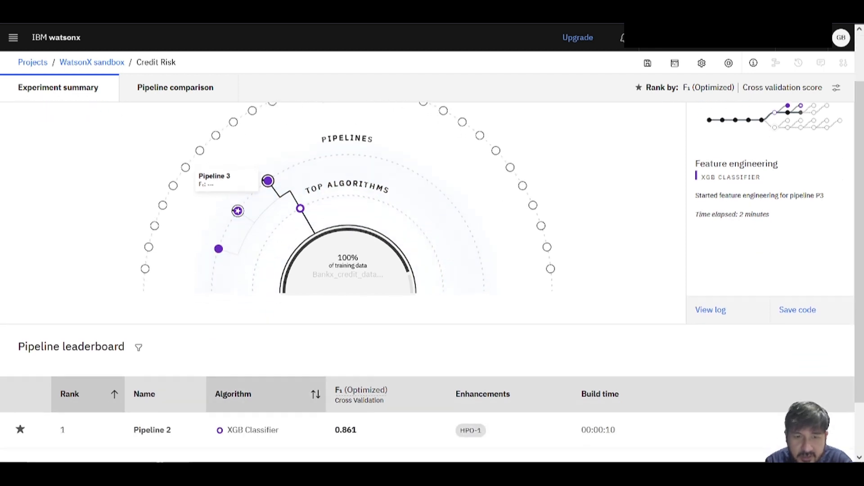
{"action": "scroll", "coordinate": [266, 394], "scroll_direction": "down", "scroll_amount": 2}
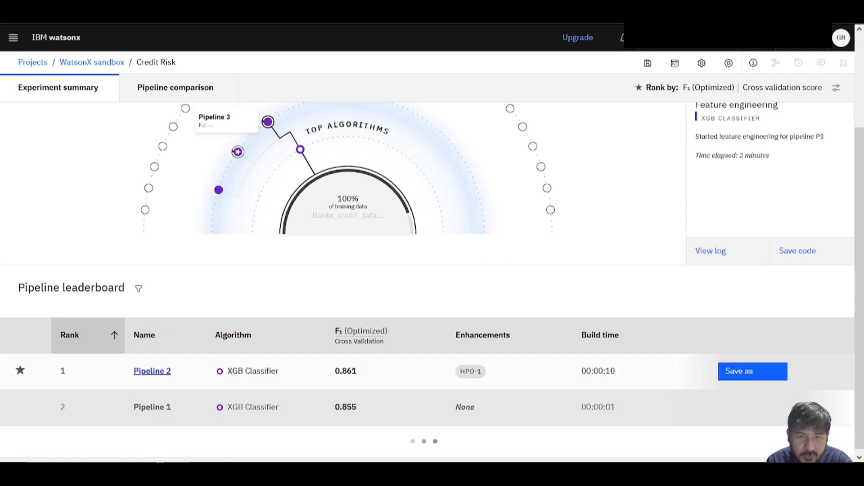
{"action": "scroll", "coordinate": [266, 394], "scroll_direction": "up", "scroll_amount": 2}
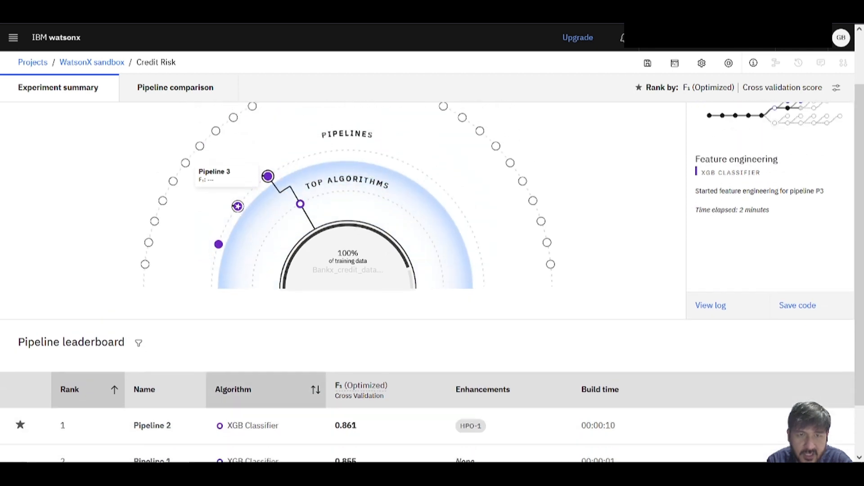
{"action": "scroll", "coordinate": [266, 394], "scroll_direction": "down", "scroll_amount": 2}
{"action": "scroll", "coordinate": [266, 394], "scroll_direction": "up", "scroll_amount": 3}
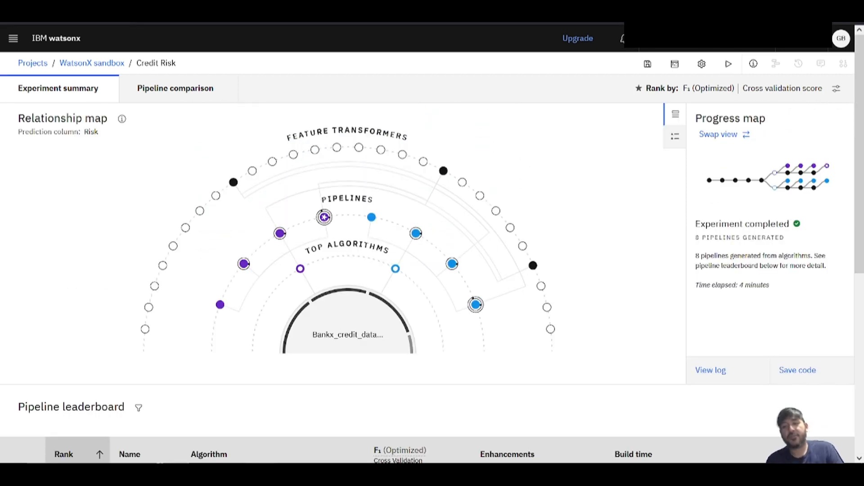
Examine the completed experiment's relationship map and compare the ranked pipelines by algorithm, F₁ score, enhancements and build time in the leaderboard.
{"action": "scroll", "coordinate": [432, 250], "scroll_direction": "down", "scroll_amount": 1}
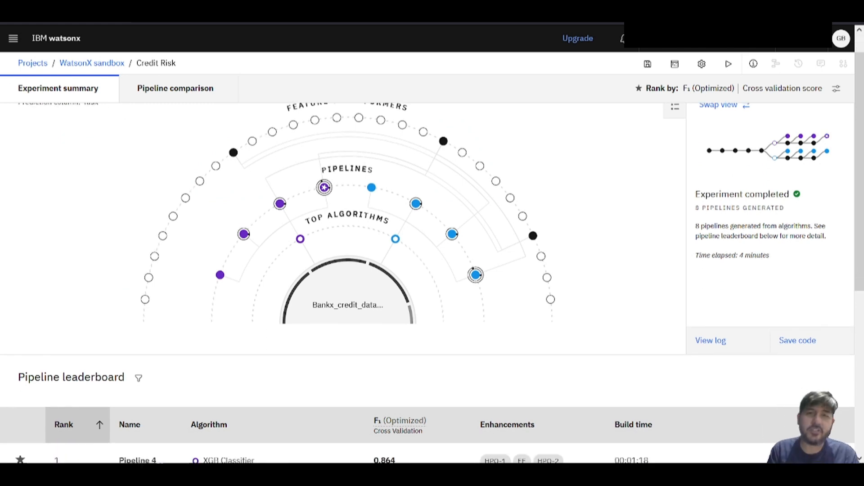
{"action": "scroll", "coordinate": [432, 250], "scroll_direction": "up", "scroll_amount": 1}
{"action": "scroll", "coordinate": [432, 250], "scroll_direction": "down", "scroll_amount": 4}
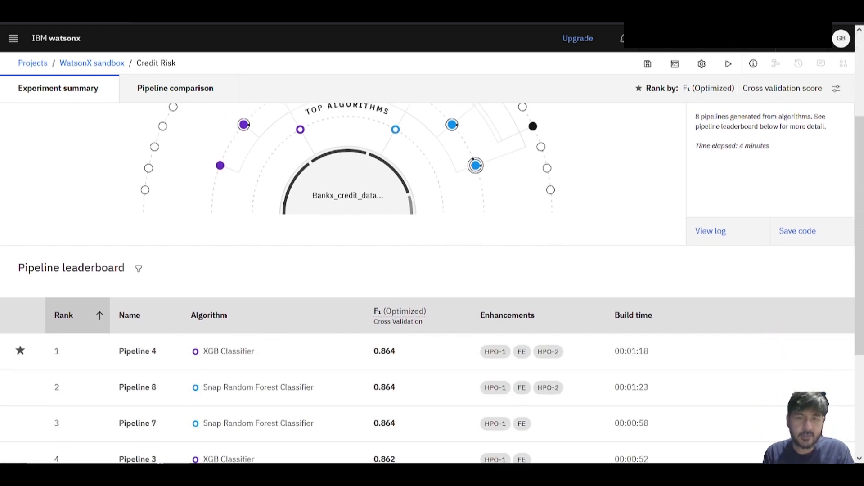
{"action": "scroll", "coordinate": [137, 255], "scroll_direction": "down", "scroll_amount": 5}
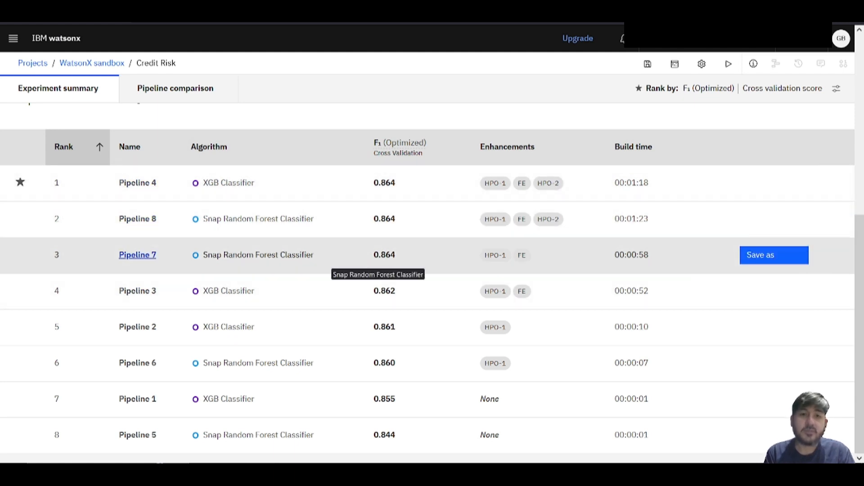
{"action": "scroll", "coordinate": [332, 259], "scroll_direction": "up", "scroll_amount": 1}
{"action": "scroll", "coordinate": [332, 260], "scroll_direction": "down", "scroll_amount": 1}
{"action": "scroll", "coordinate": [138, 252], "scroll_direction": "up", "scroll_amount": 7}
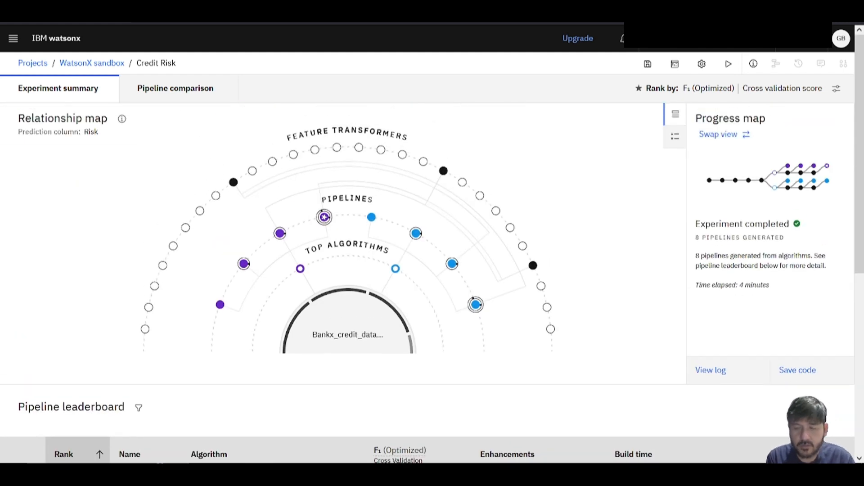
{"action": "scroll", "coordinate": [137, 291], "scroll_direction": "down", "scroll_amount": 10}
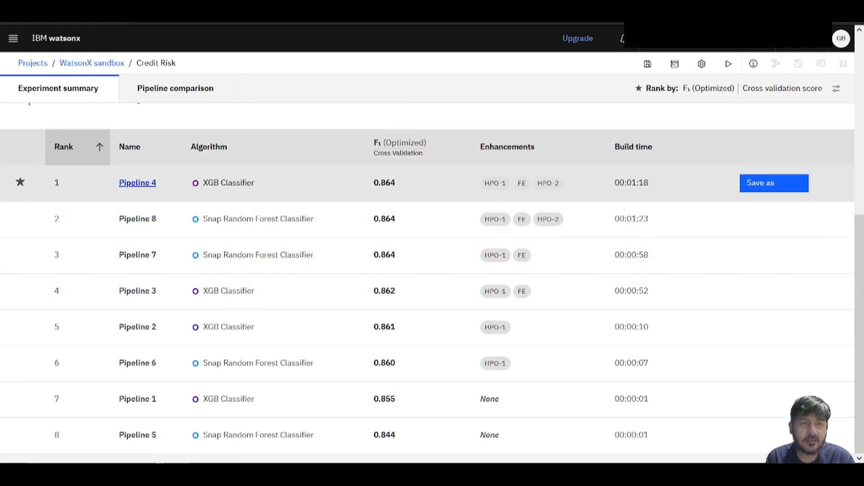
Open the details of Pipeline 4 and review its evaluation results: ROC curve, evaluation measures, confusion matrix and precision recall curve.
{"action": "left_click", "coordinate": [137, 182]}
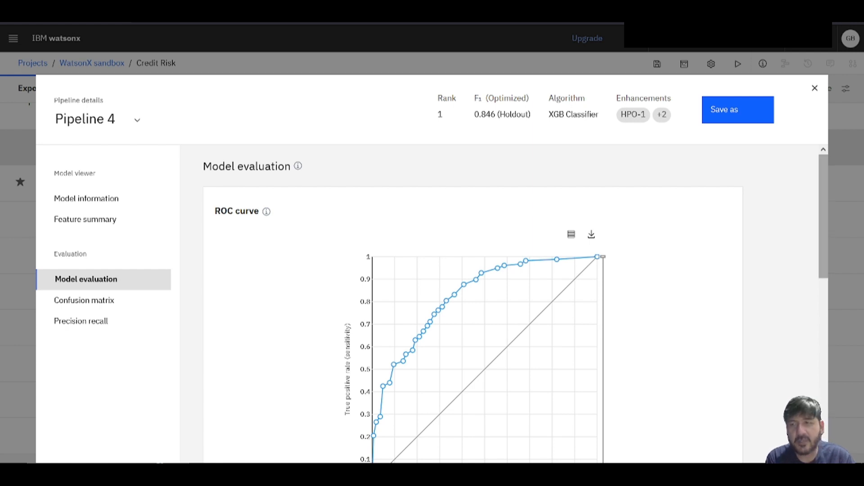
{"action": "key", "text": "ctrl+a"}
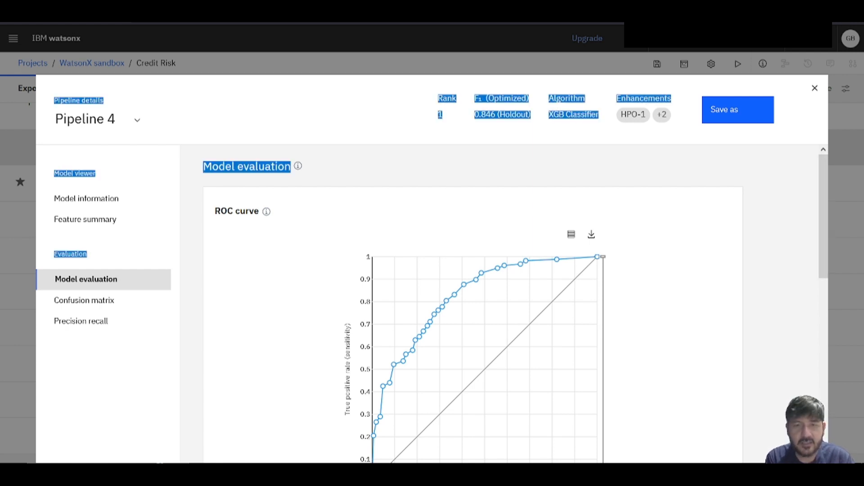
{"action": "scroll", "coordinate": [473, 304], "scroll_direction": "down", "scroll_amount": 3}
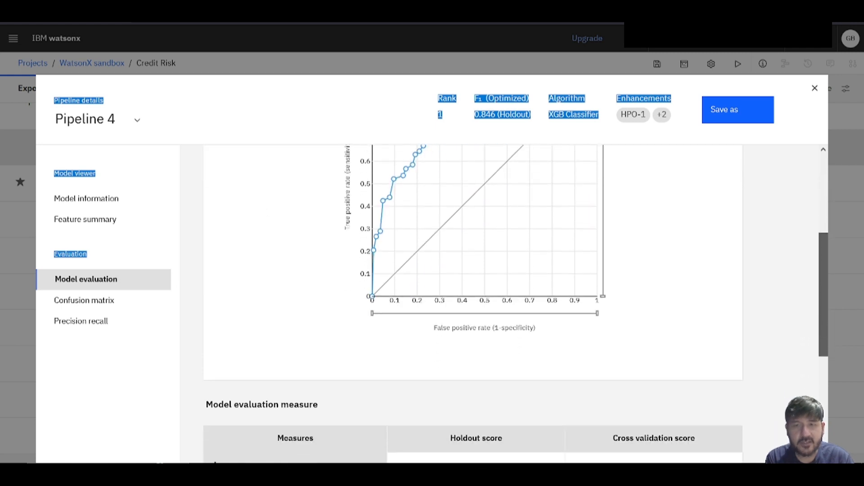
{"action": "scroll", "coordinate": [473, 304], "scroll_direction": "up", "scroll_amount": 2}
{"action": "scroll", "coordinate": [473, 304], "scroll_direction": "down", "scroll_amount": 5}
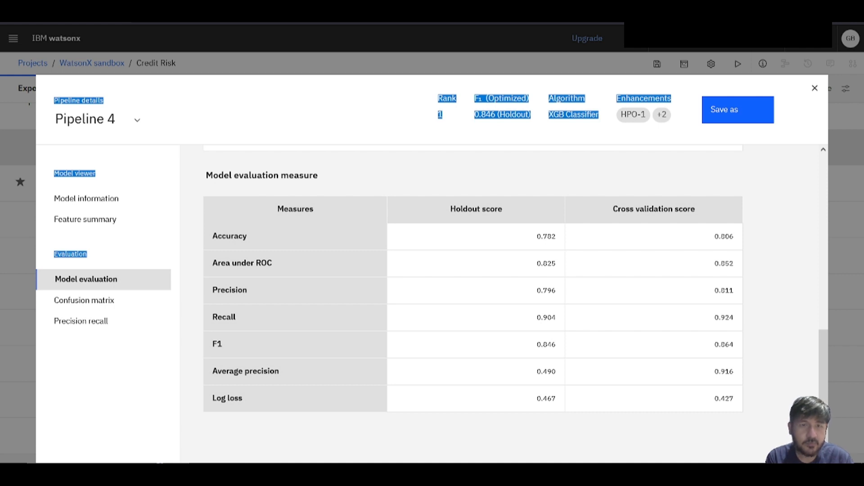
{"action": "left_click", "coordinate": [84, 301]}
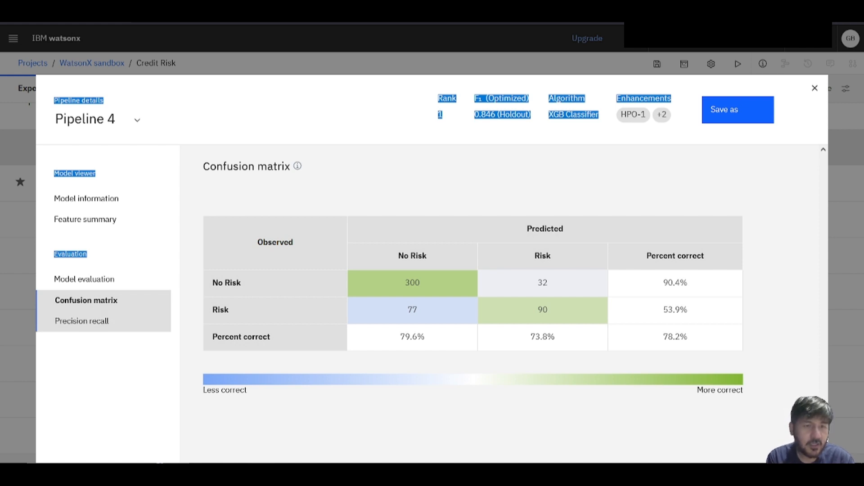
{"action": "left_click", "coordinate": [82, 321]}
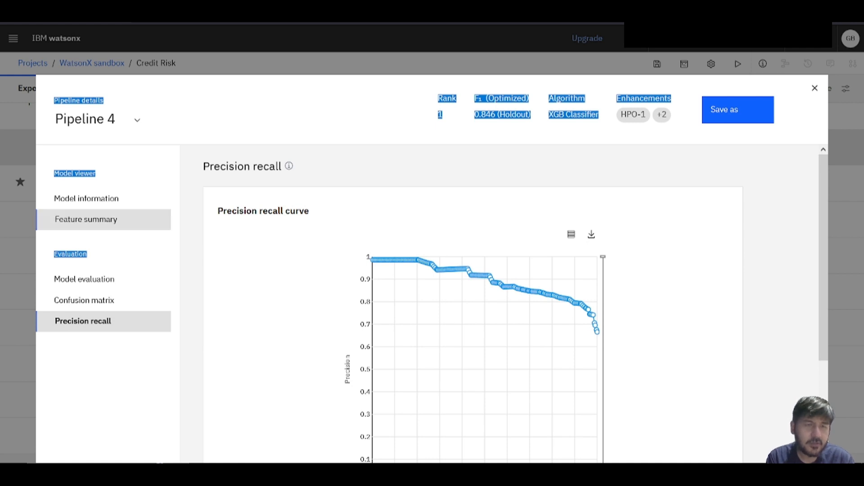
Review the model information and the feature summary of Pipeline 4, including the transformations and feature importance.
{"action": "left_click", "coordinate": [86, 198]}
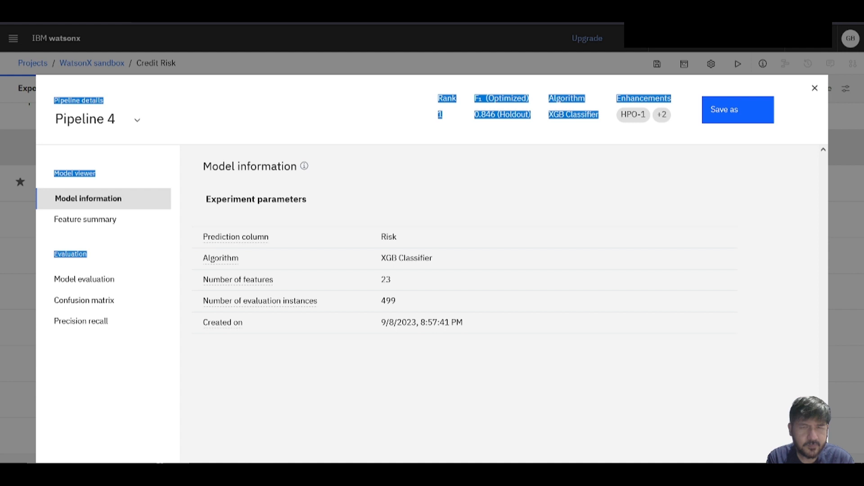
{"action": "right_click", "coordinate": [85, 223]}
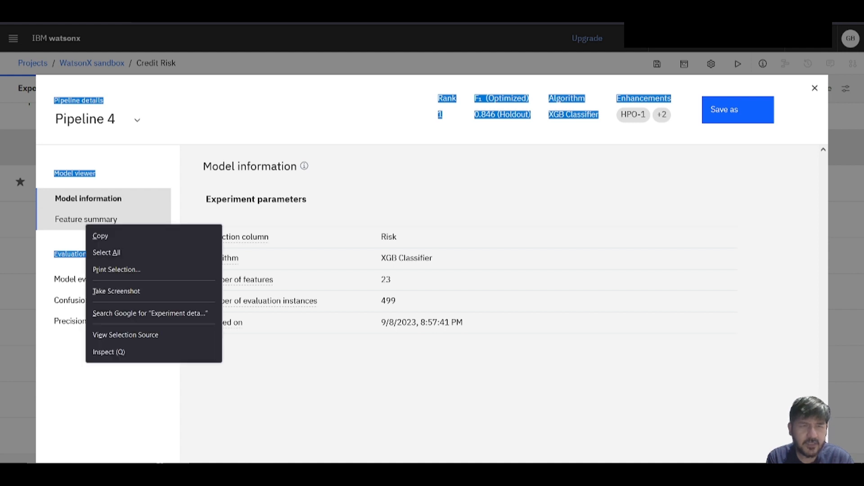
{"action": "left_click", "coordinate": [86, 221]}
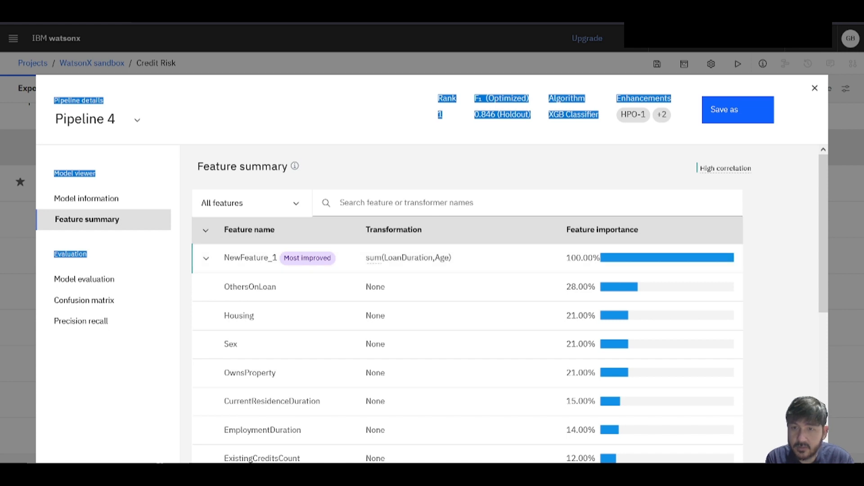
{"action": "mouse_move", "coordinate": [824, 235]}
{"action": "left_mouse_down"}
{"action": "mouse_move", "coordinate": [823, 376]}
{"action": "mouse_move", "coordinate": [824, 236]}
{"action": "left_mouse_up"}
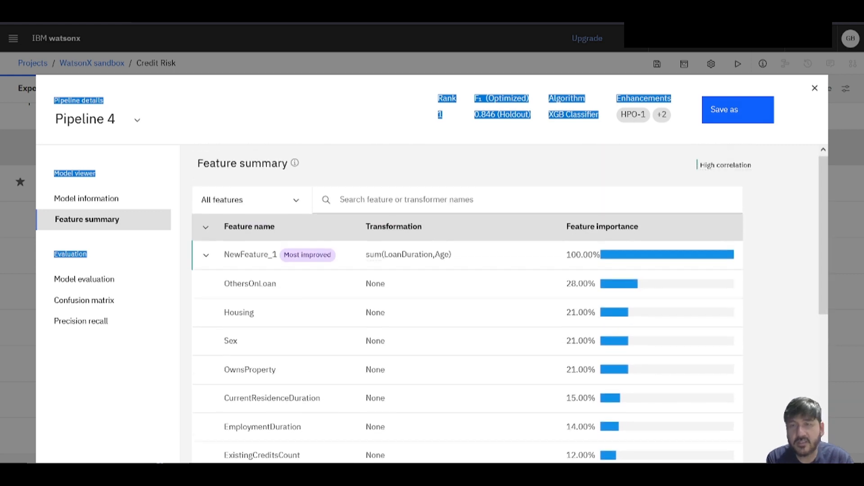
{"action": "left_click", "coordinate": [739, 135]}
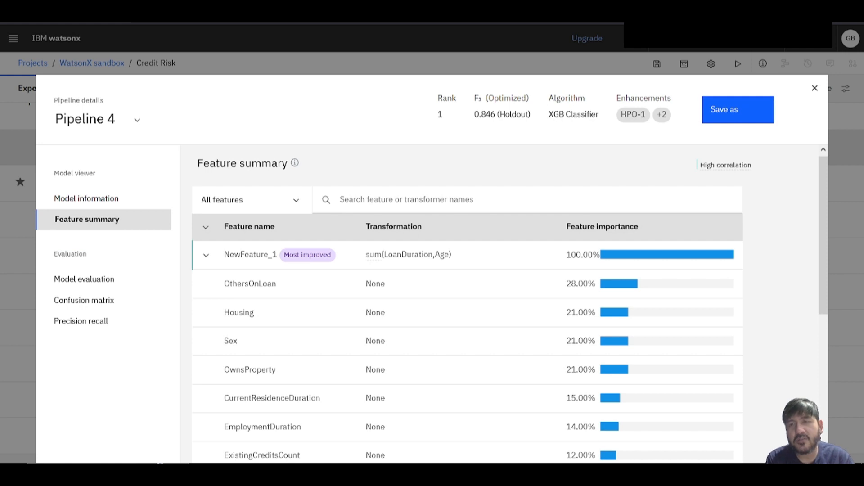
Save Pipeline 4 as a Model asset instead of a Notebook and open the saved model in the project.
{"action": "left_click", "coordinate": [738, 110]}
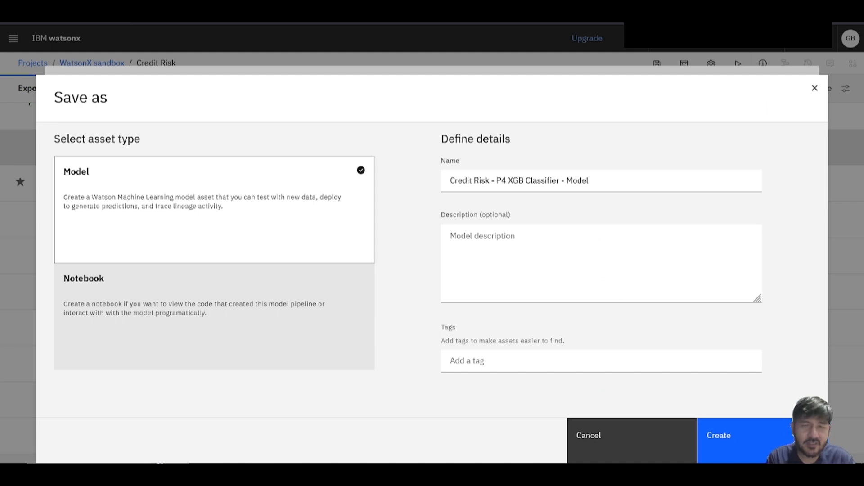
{"action": "left_click", "coordinate": [214, 317]}
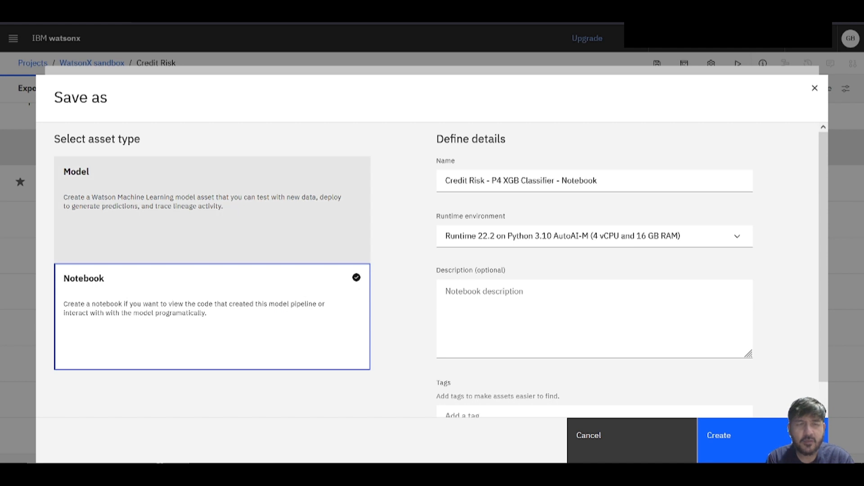
{"action": "left_click", "coordinate": [212, 210]}
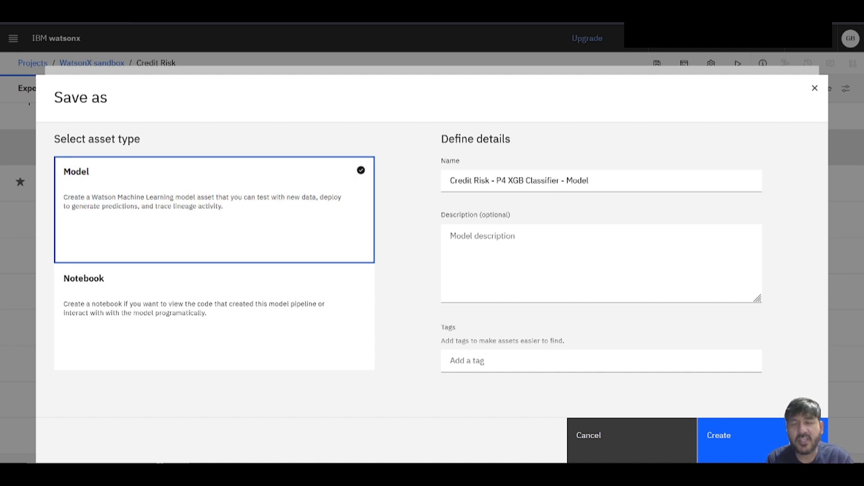
{"action": "left_click", "coordinate": [733, 437]}
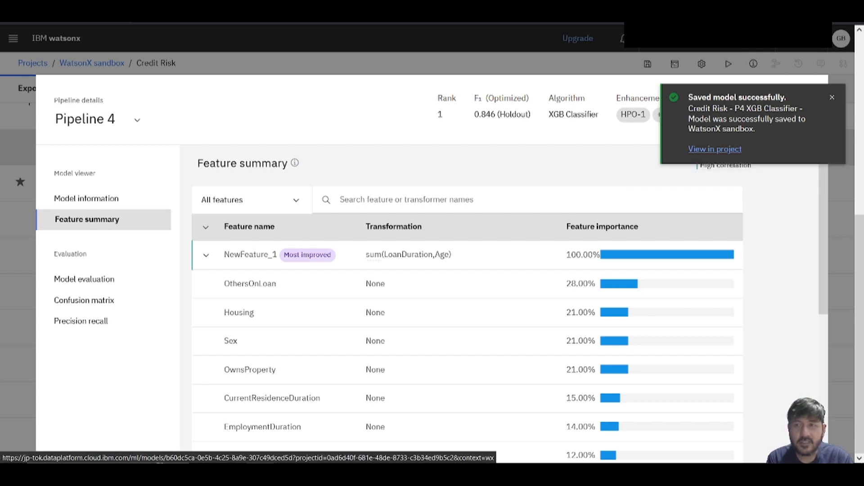
{"action": "left_click", "coordinate": [715, 149]}
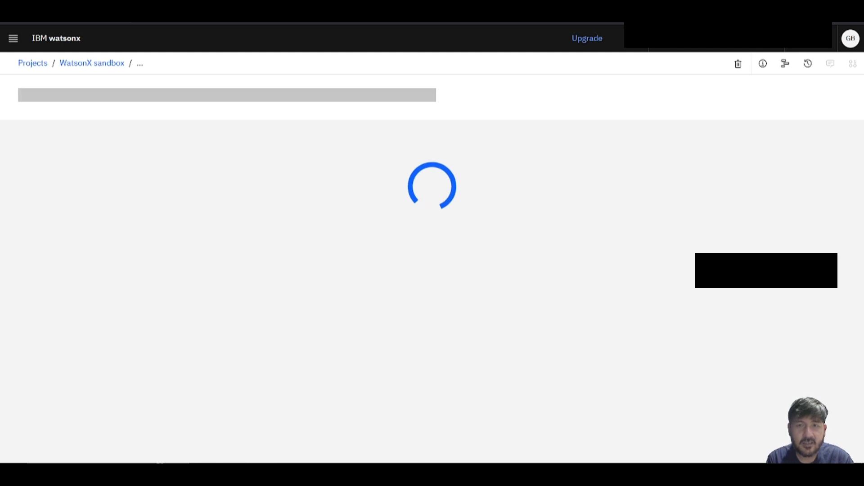